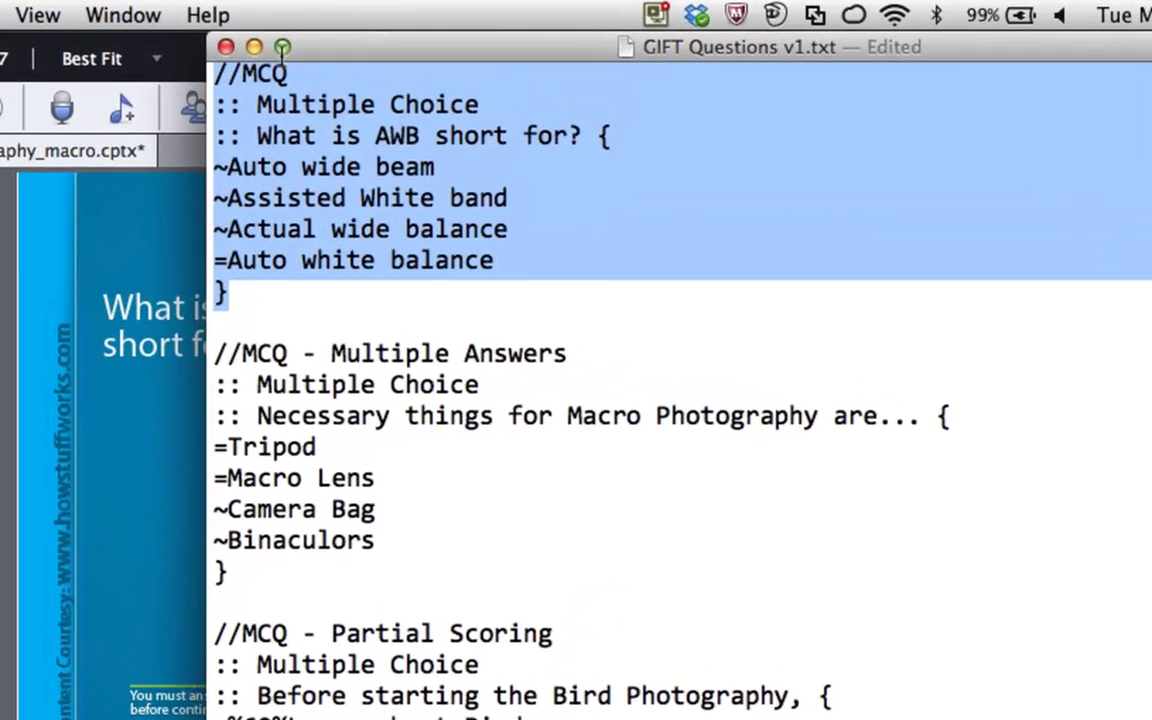
- Examine the GIFT markup of the AWB multiple-choice question: comment, title, double colons, braces, and the tilde and equals answer prefixes
left_click_drag(316, 72, 210, 72)
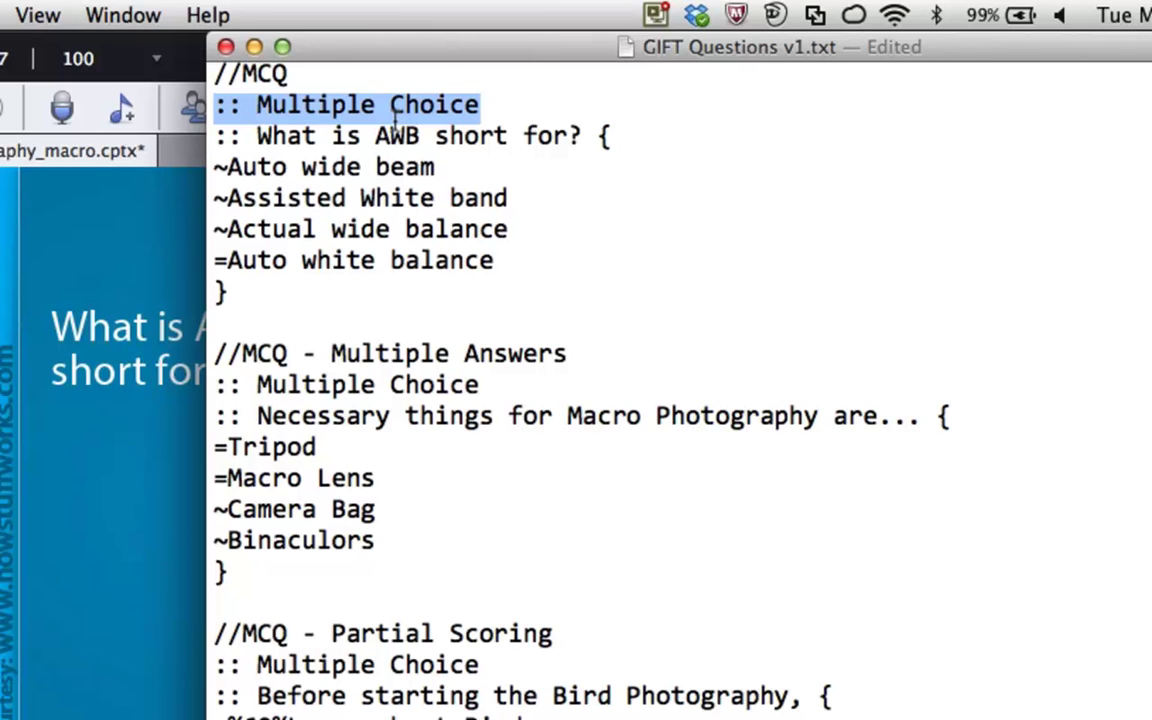
left_click(225, 134)
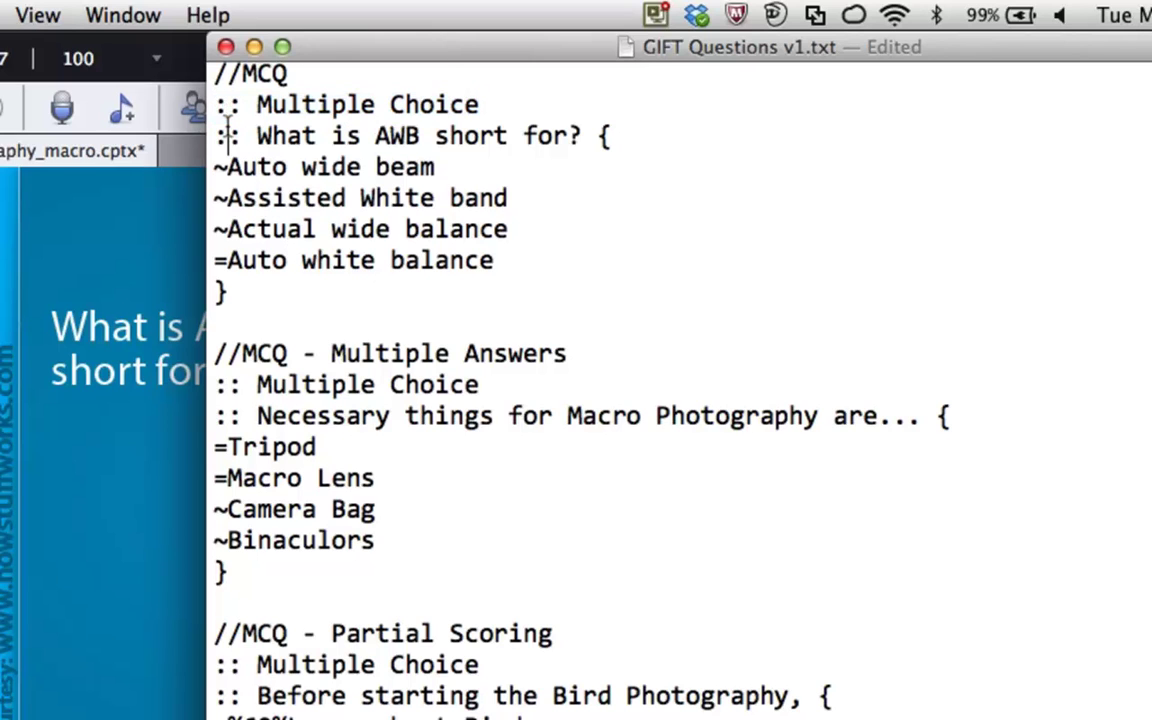
key("shift+Right")
key("shift+Right")
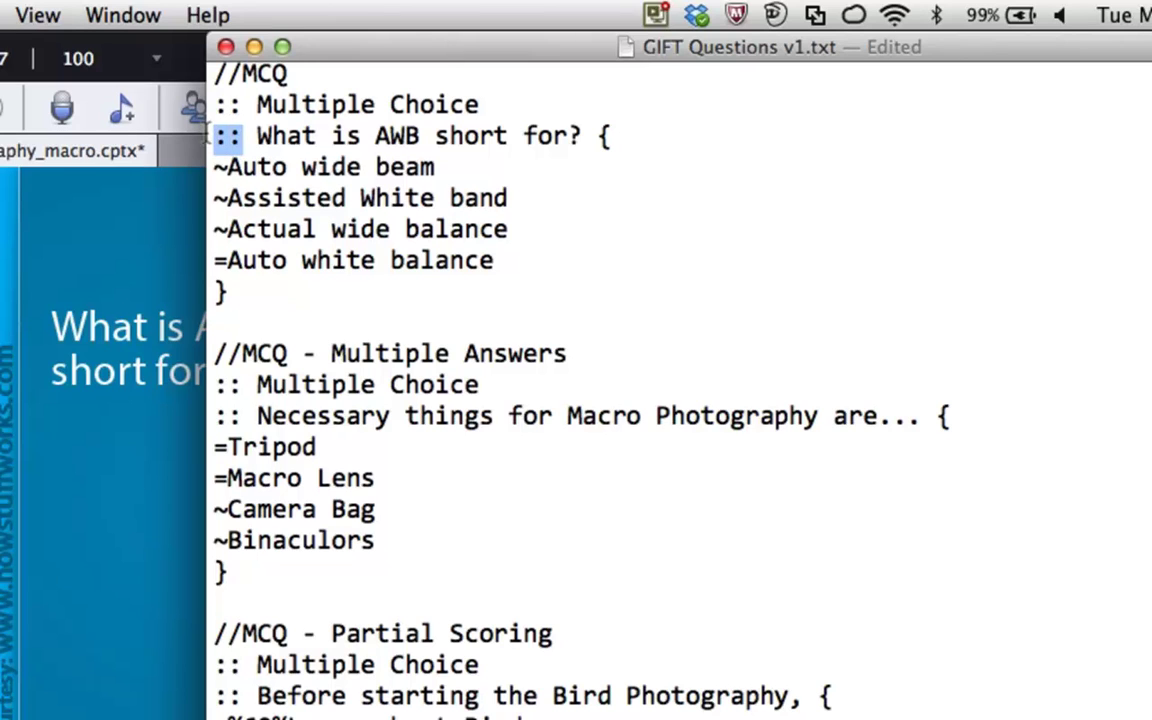
double_click(604, 133)
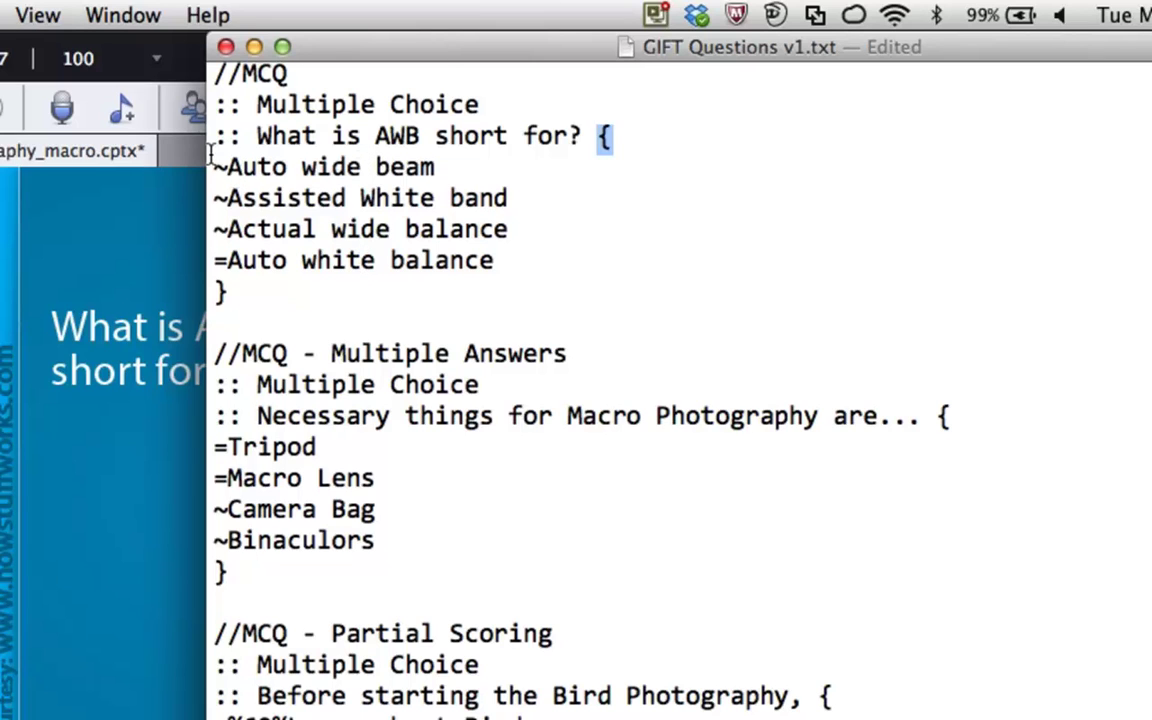
left_click_drag(214, 162, 229, 162)
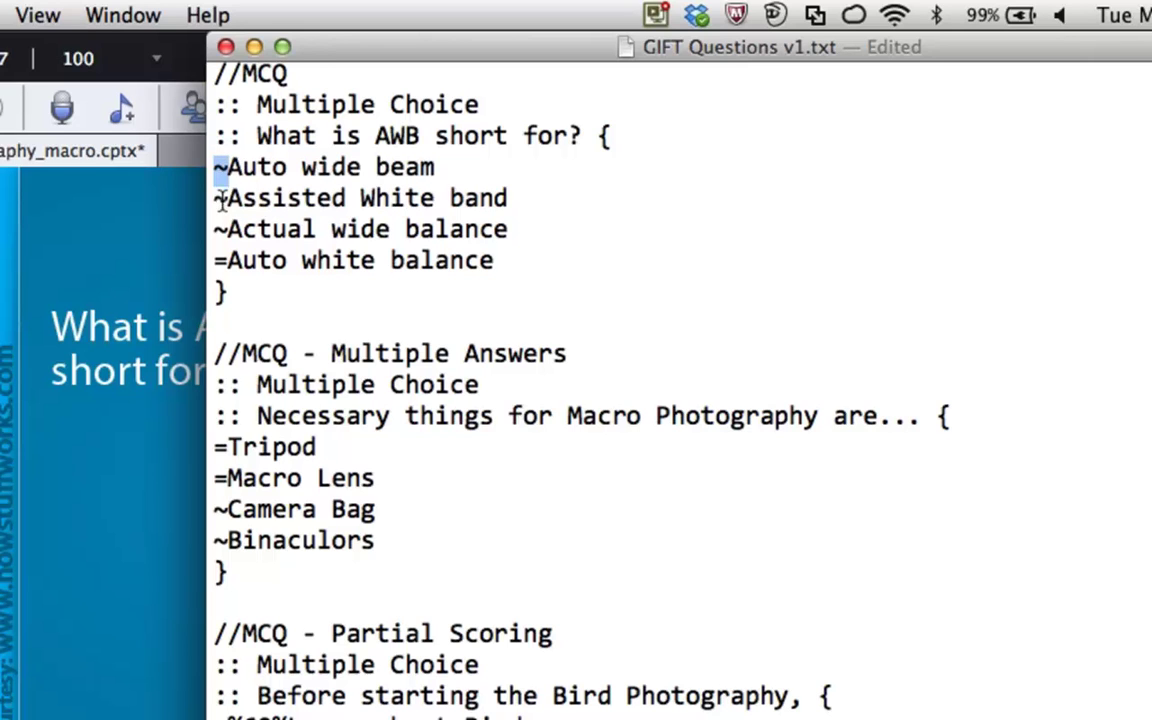
left_click_drag(226, 260, 197, 255)
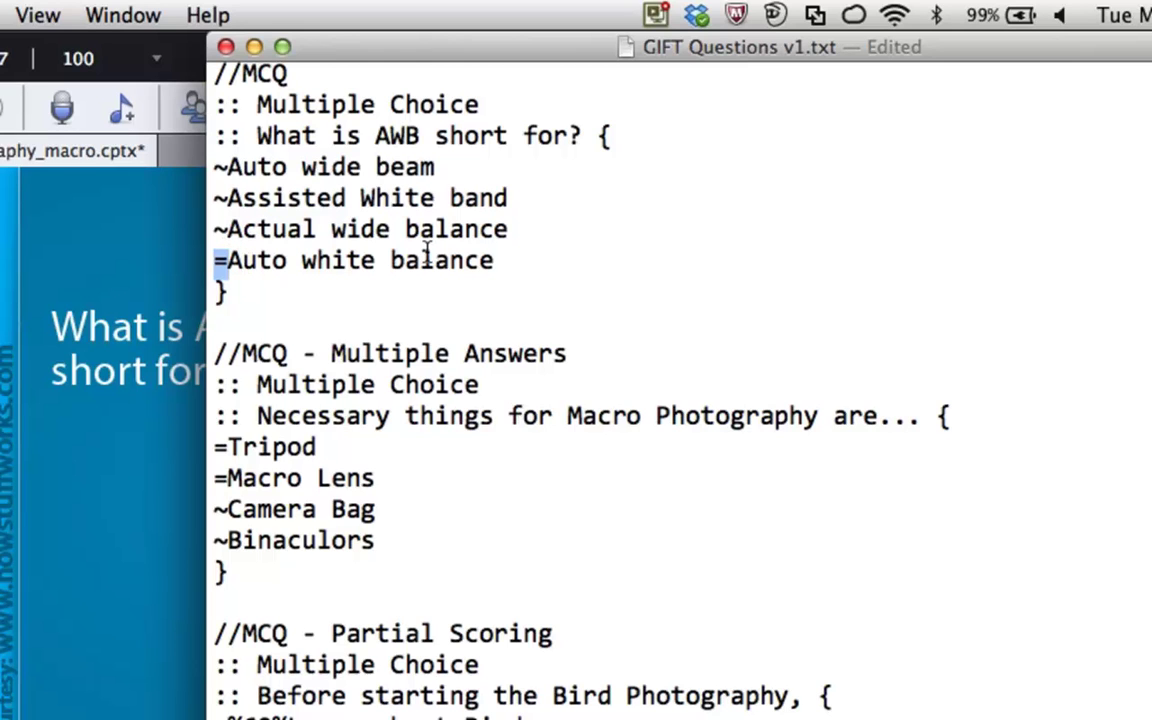
left_click(249, 90)
- Examine how the Multiple Answers and Partial Scoring questions are written, including the percentage weight in front of "Learn about Birds"
scroll(427, 398, "down", 1)
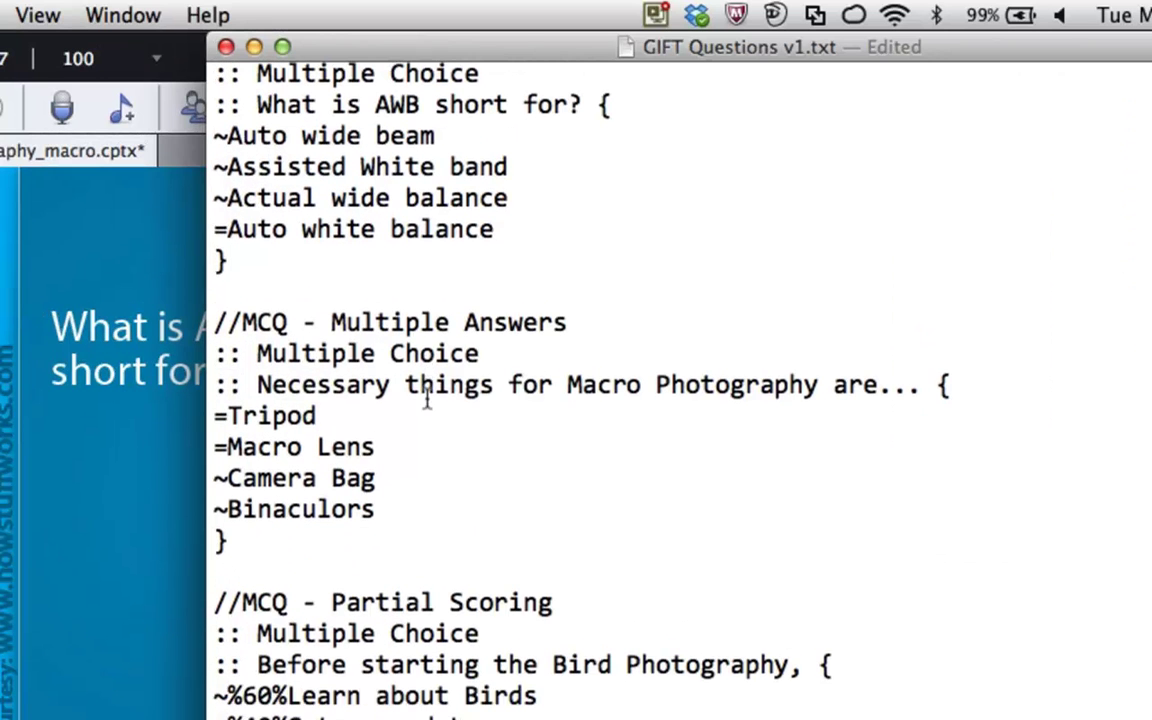
scroll(427, 398, "down", 3)
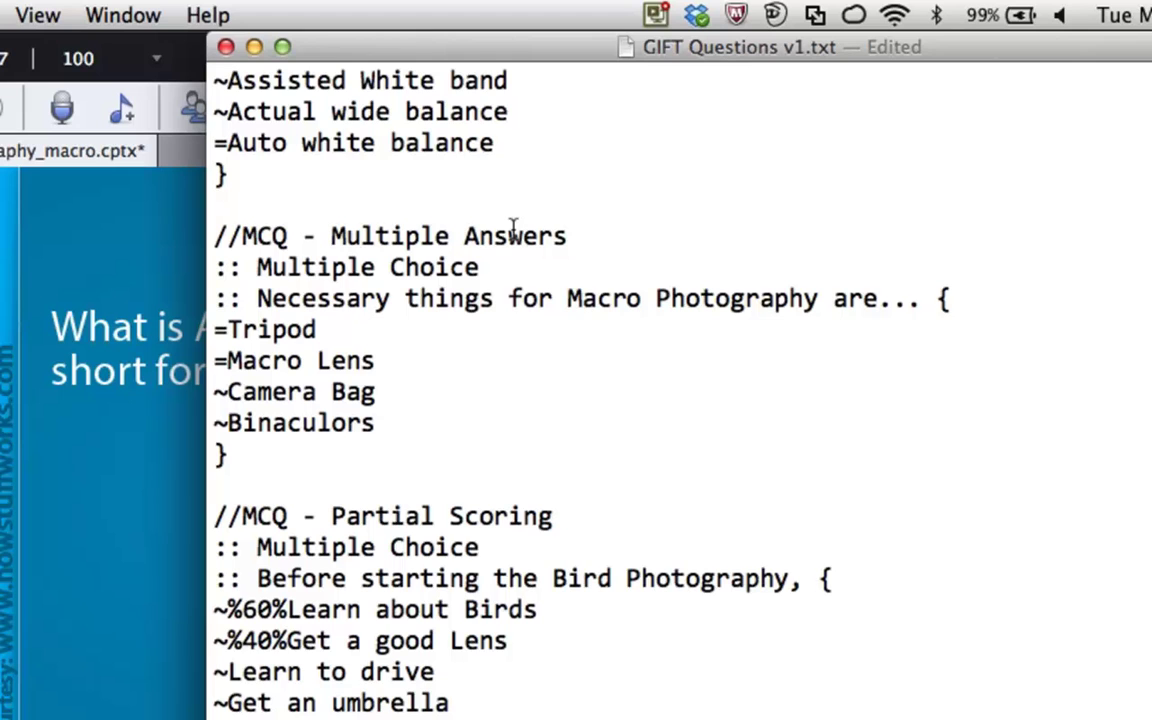
scroll(512, 229, "down", 1)
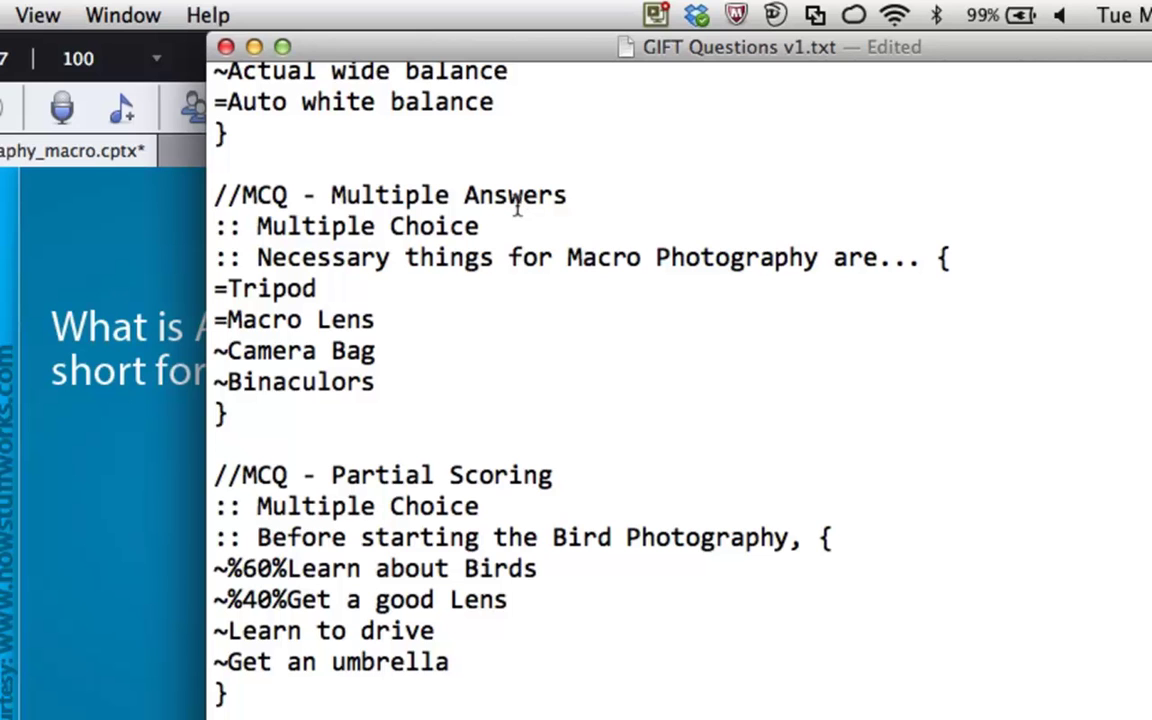
scroll(440, 303, "down", 5)
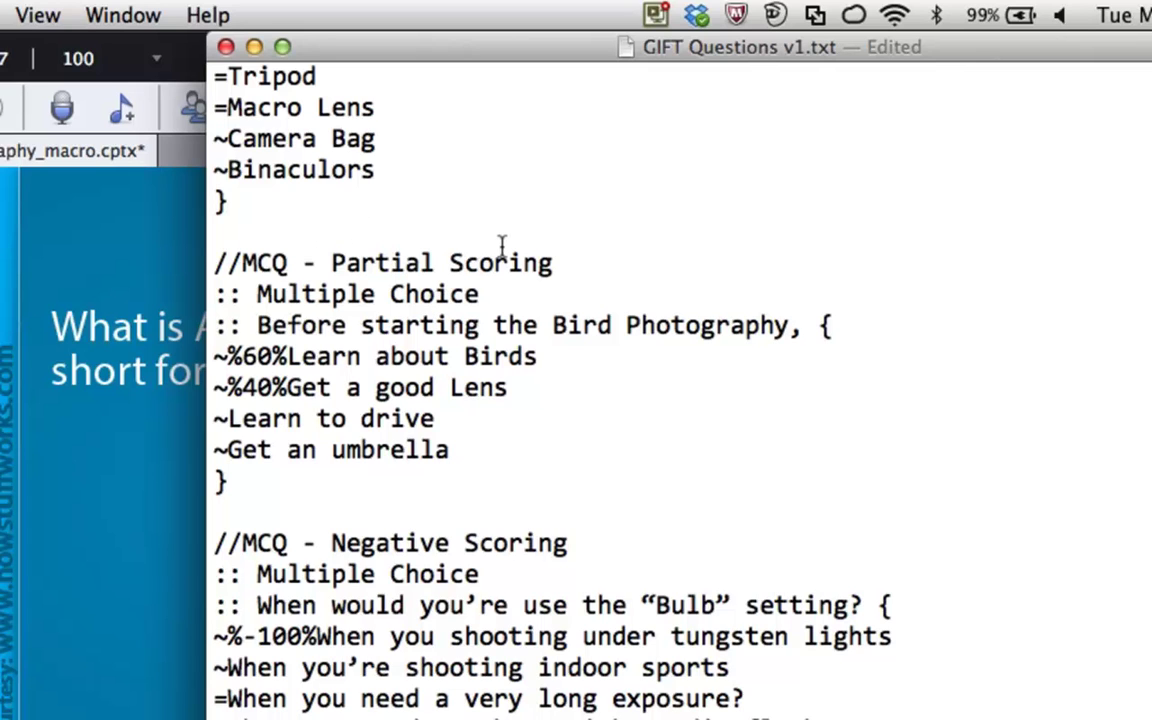
left_click_drag(548, 248, 365, 245)
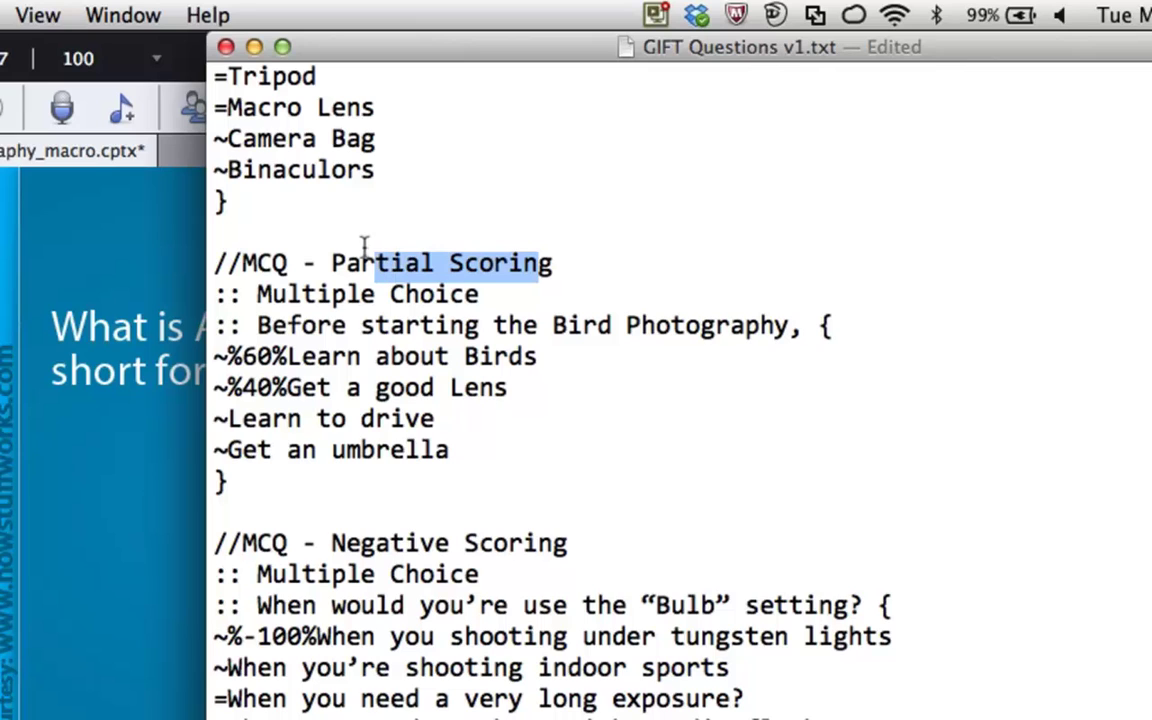
left_click(227, 354)
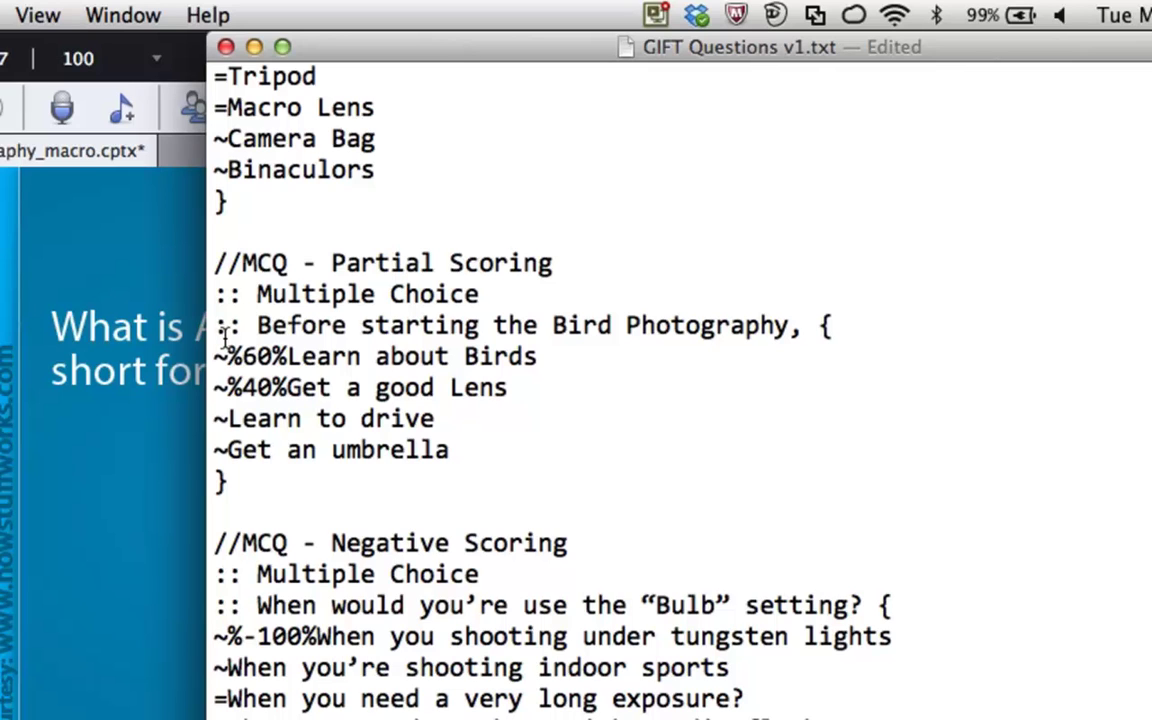
left_click_drag(228, 340, 285, 336)
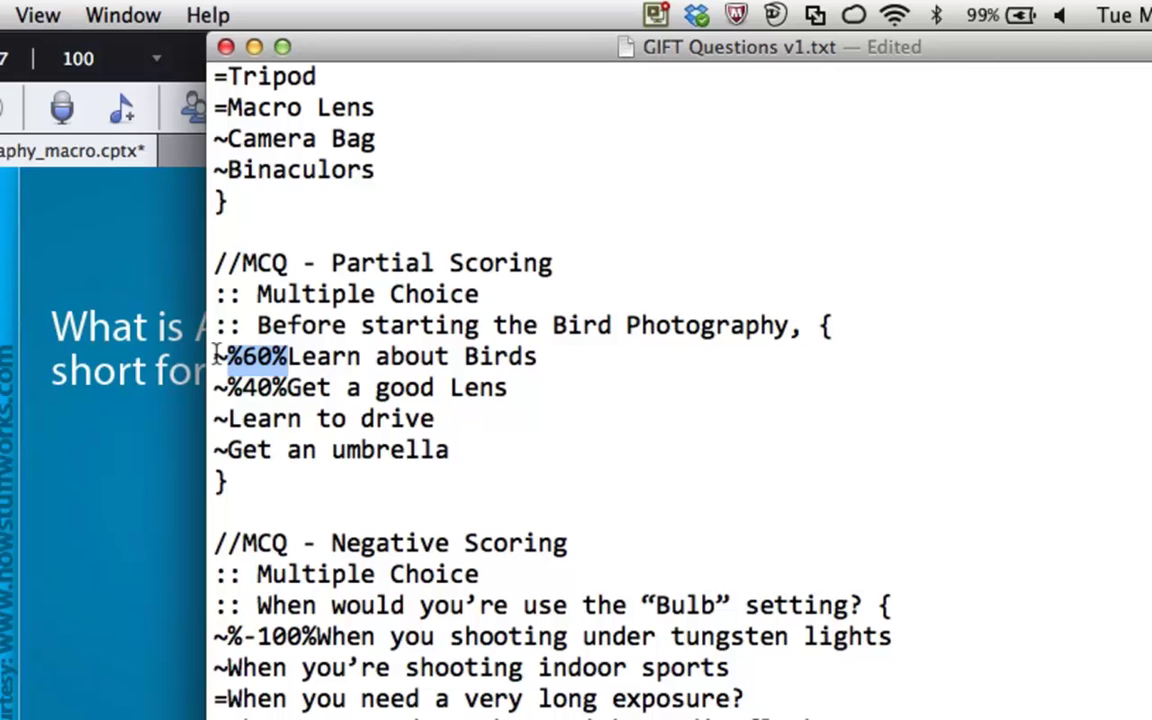
- Examine the syntax of the Negative Scoring, Success Caption, True/False, Short Answers, Fill In the blanks and Matching questions
scroll(347, 391, "down", 5)
scroll(347, 391, "down", 1)
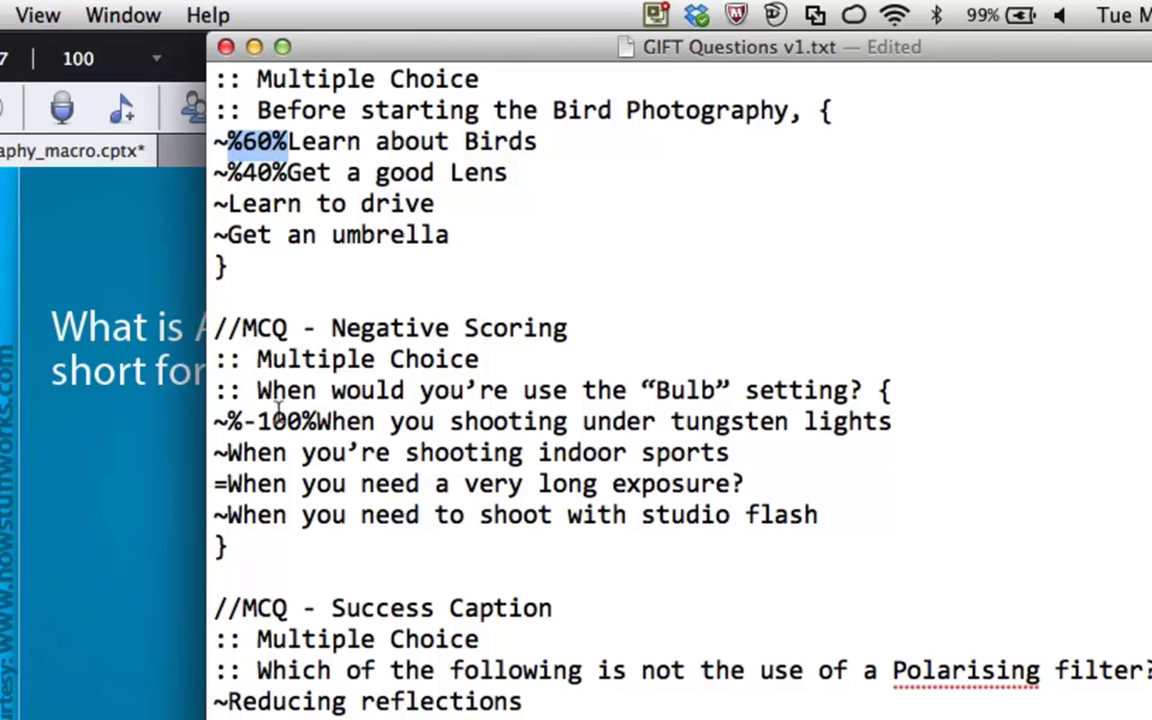
scroll(382, 220, "up", 1)
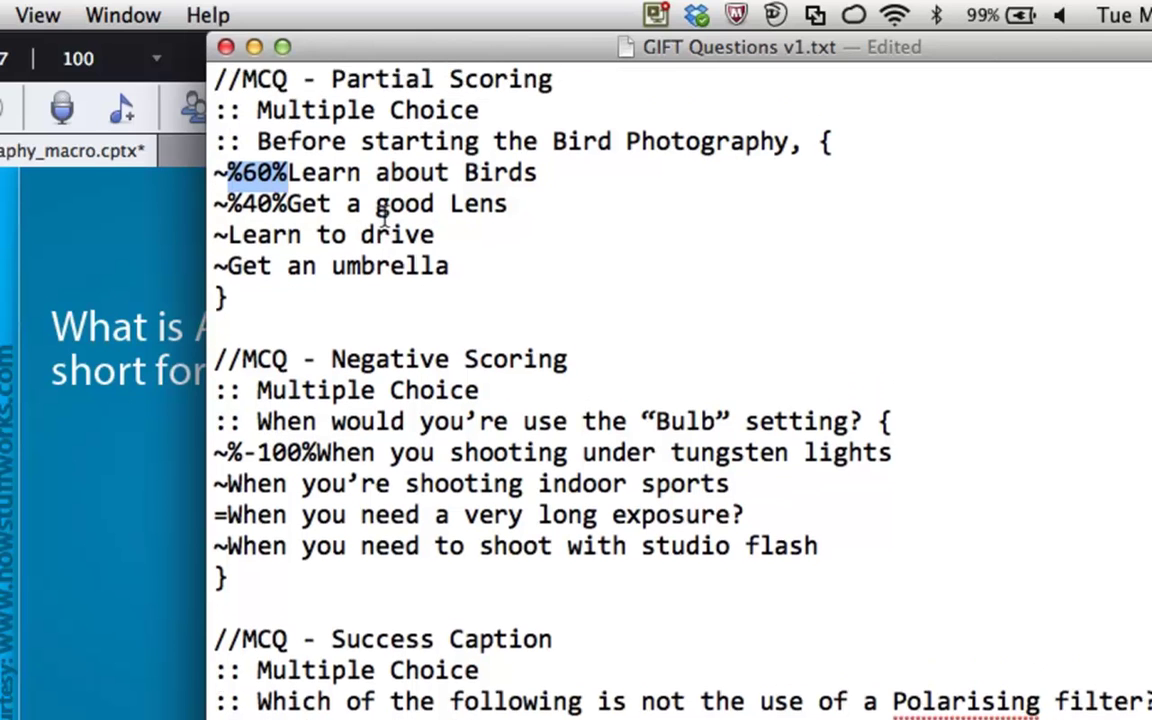
scroll(382, 212, "up", 1)
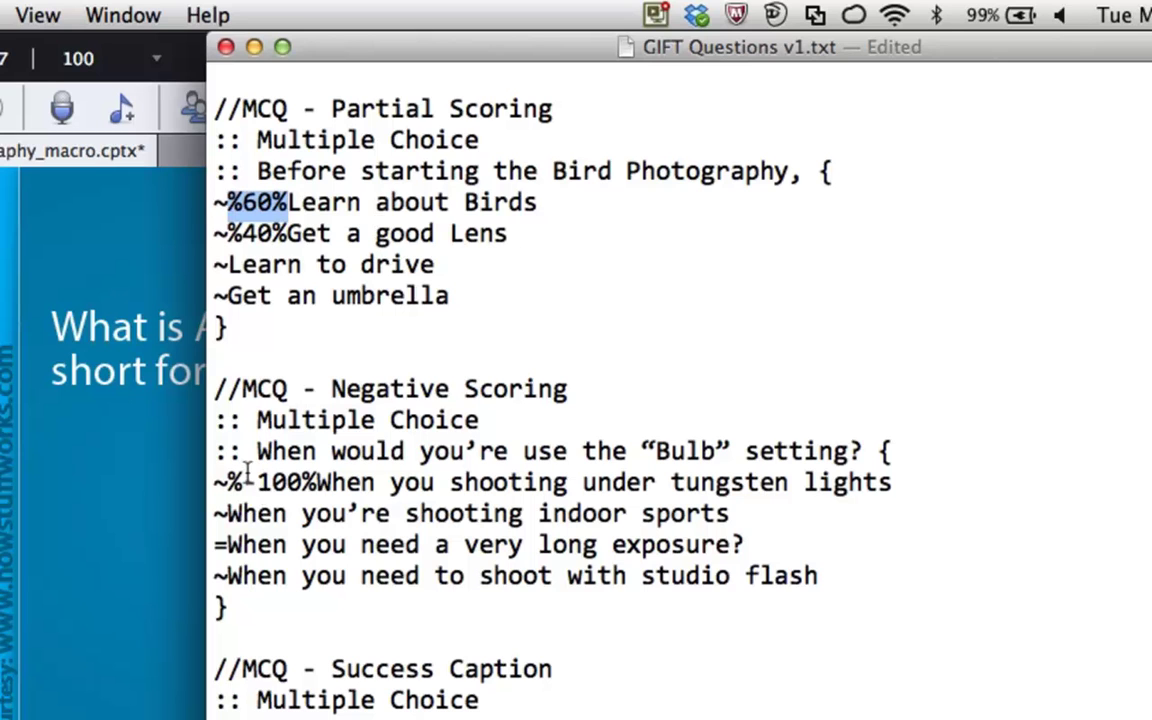
scroll(244, 462, "down", 5)
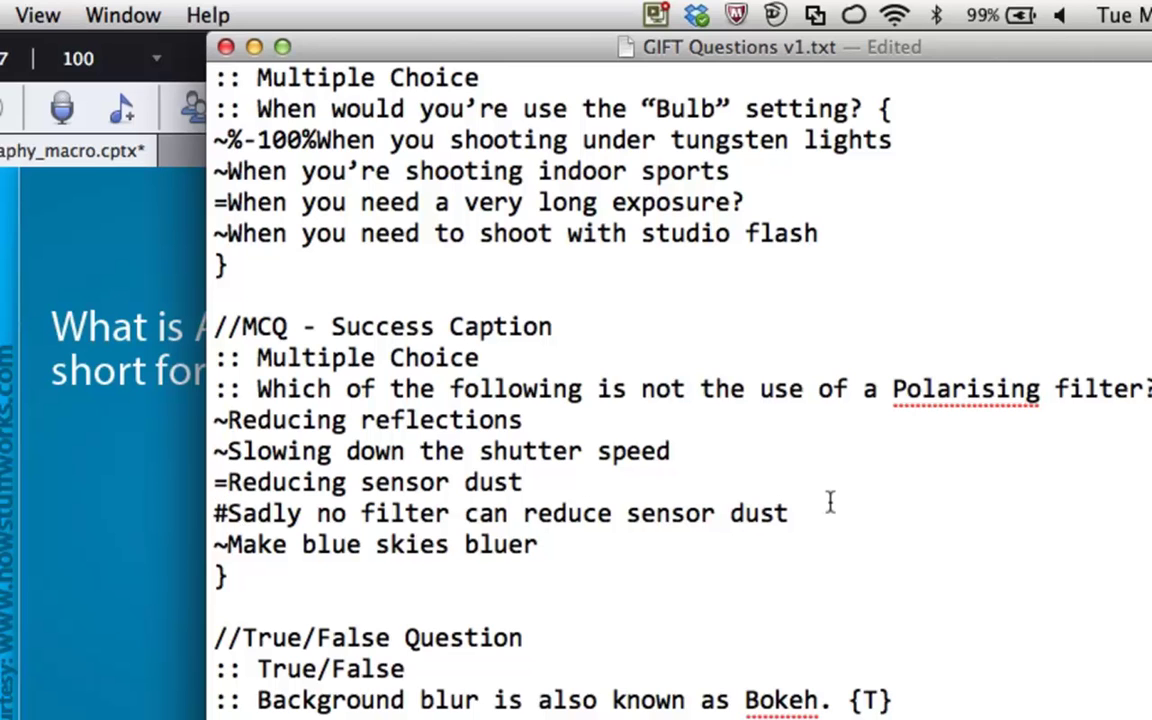
scroll(829, 502, "down", 4)
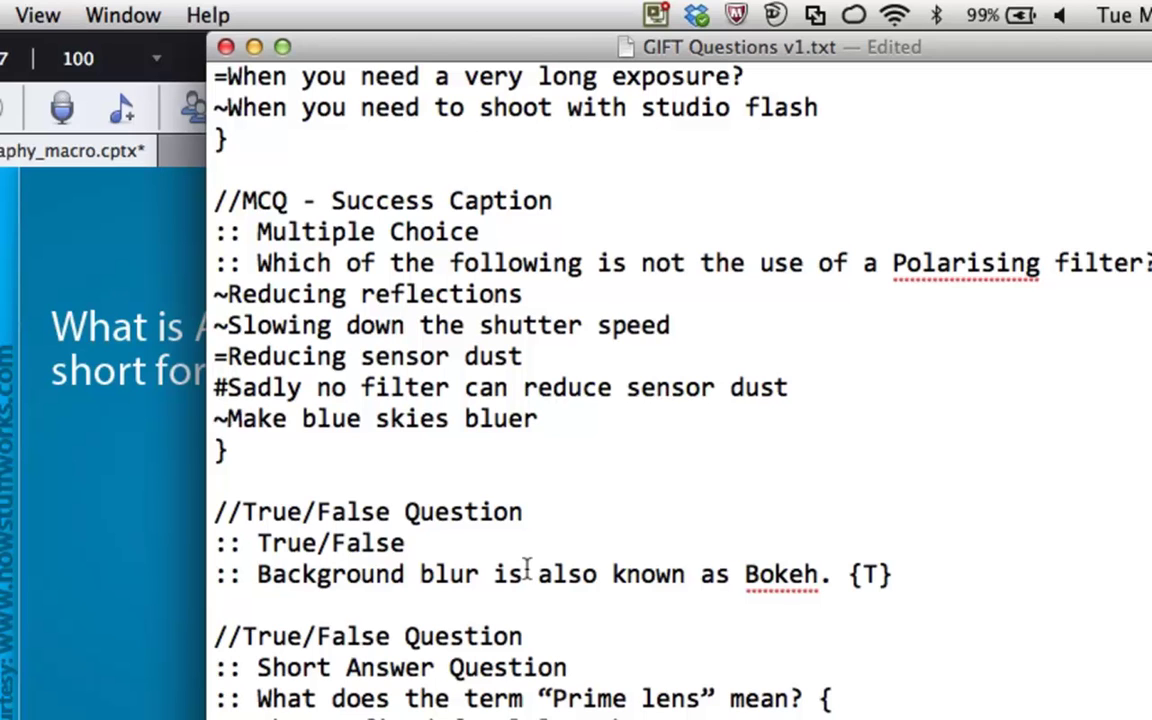
double_click(862, 573)
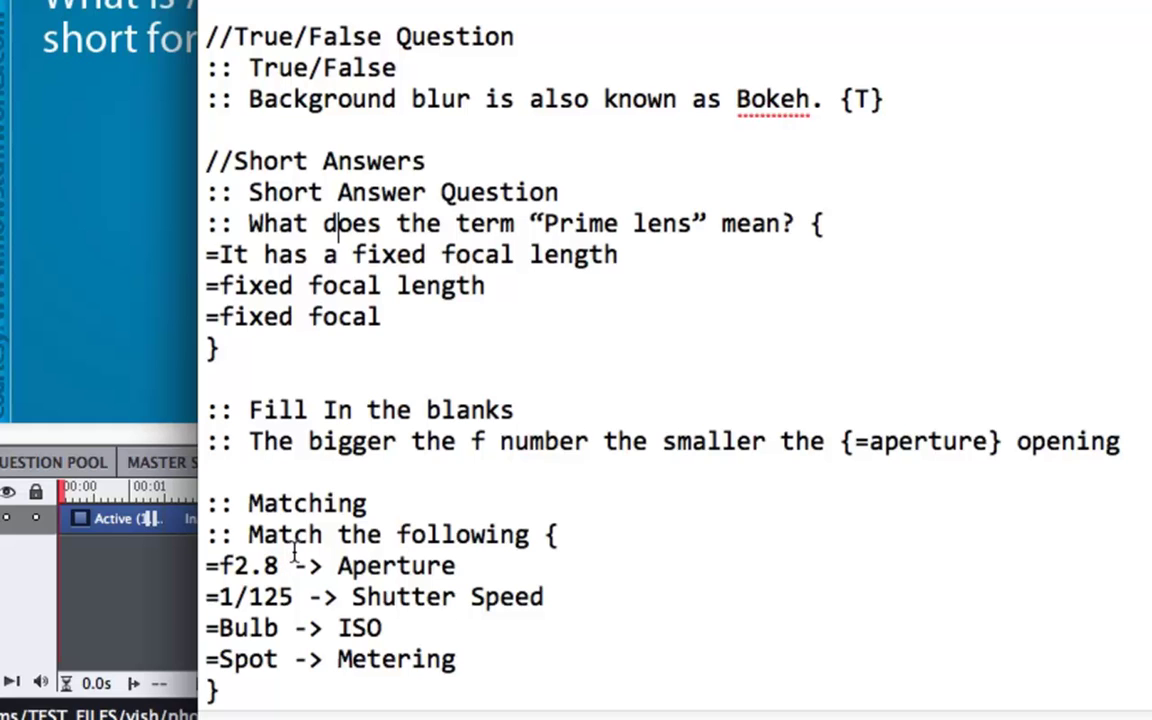
left_click_drag(300, 552, 316, 553)
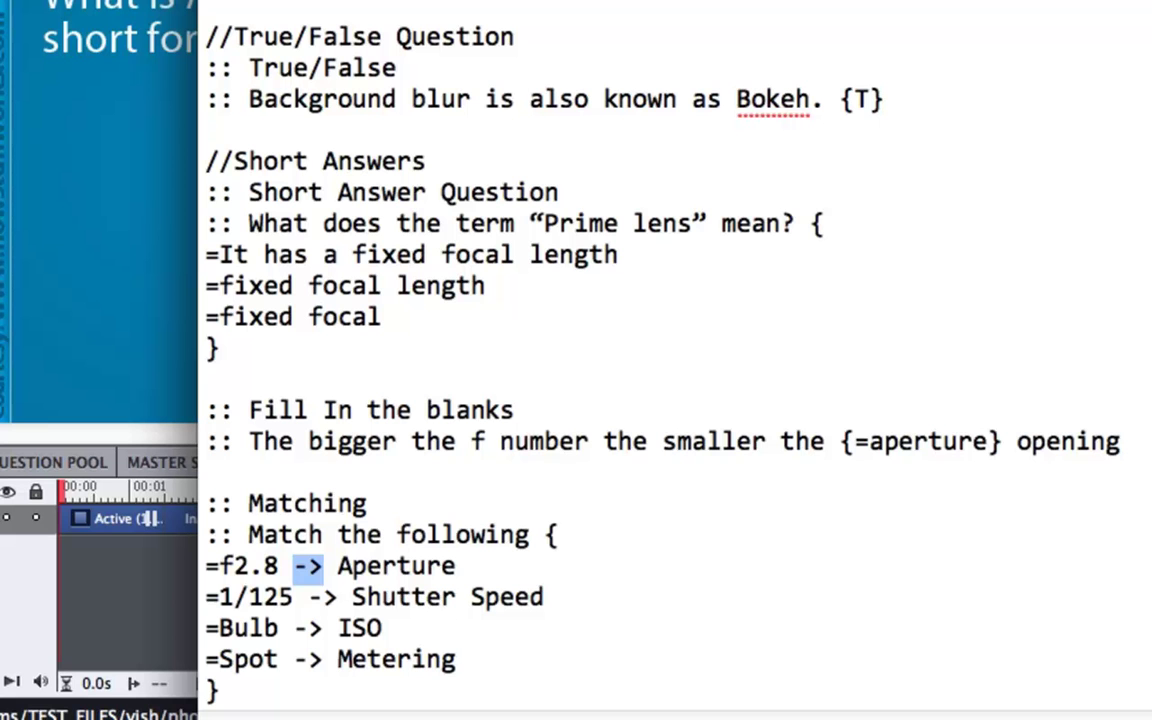
- Delete the closing brace of the "What is AWB short for?" question and save GIFT Questions v1.txt
scroll(580, 118, "up", 5)
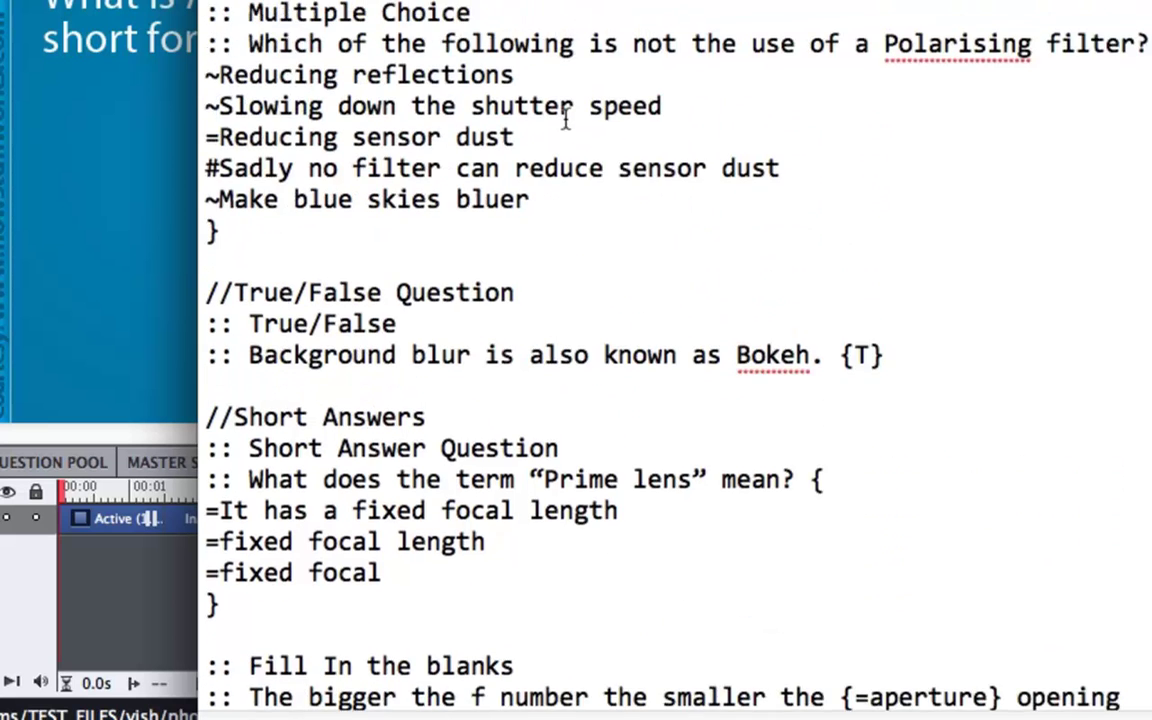
scroll(561, 118, "up", 3)
scroll(561, 118, "up", 2)
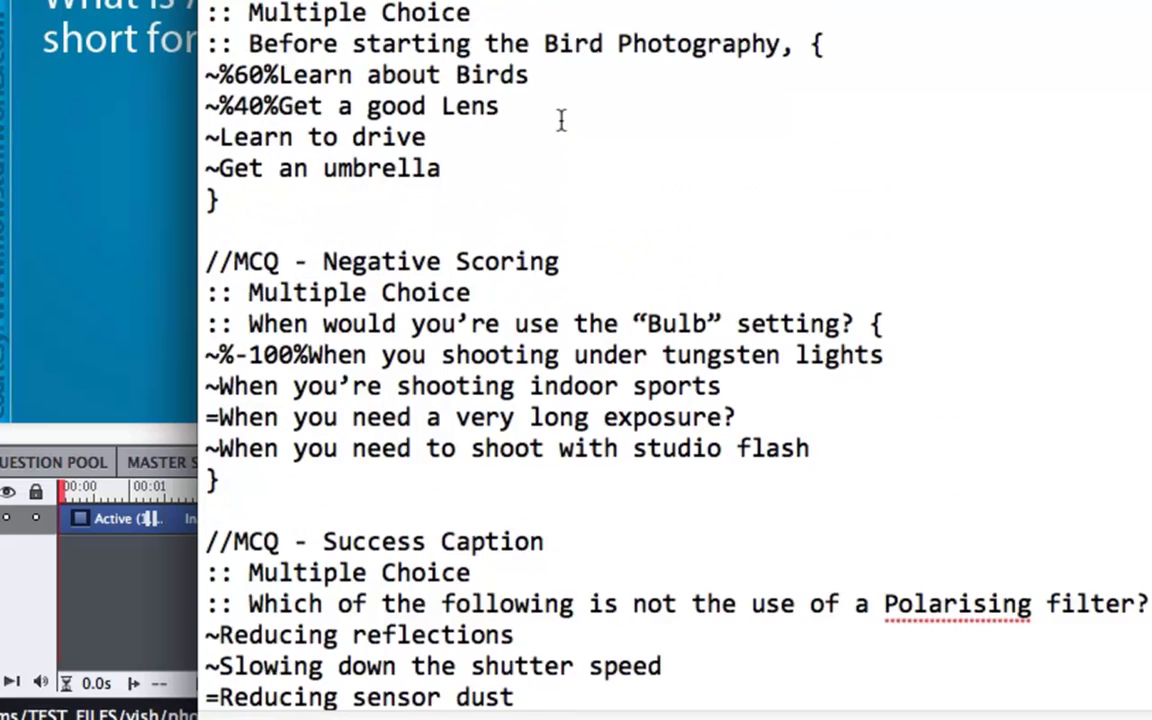
scroll(561, 118, "up", 2)
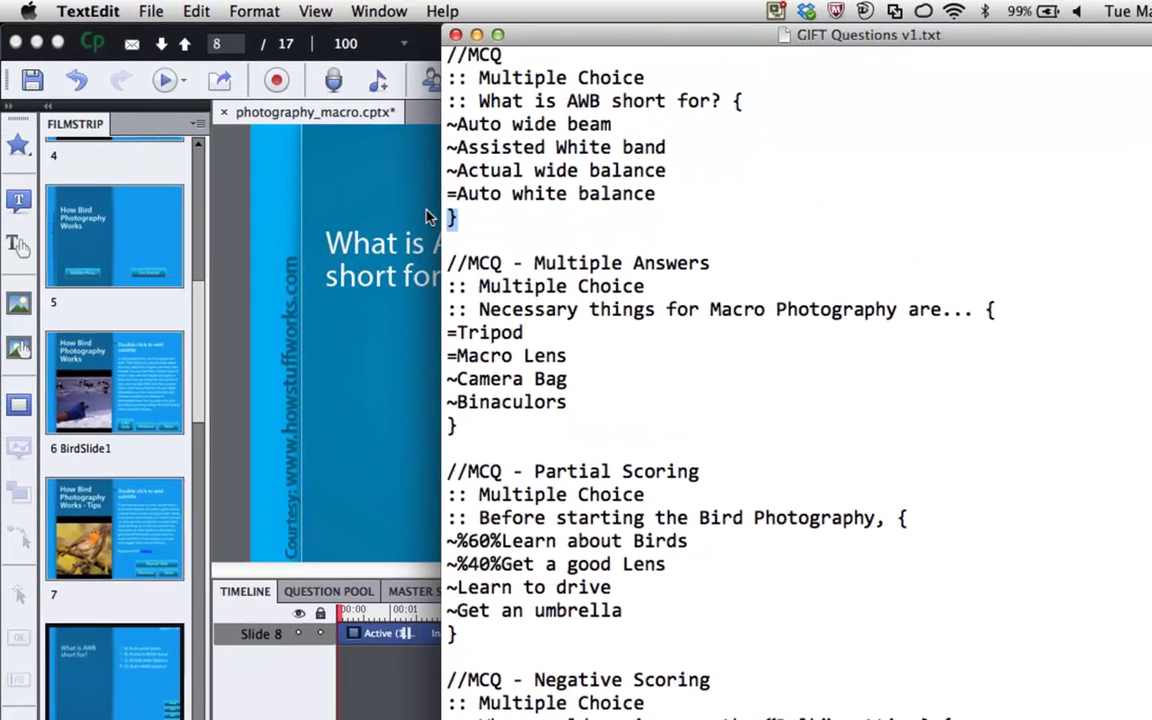
key("BackSpace")
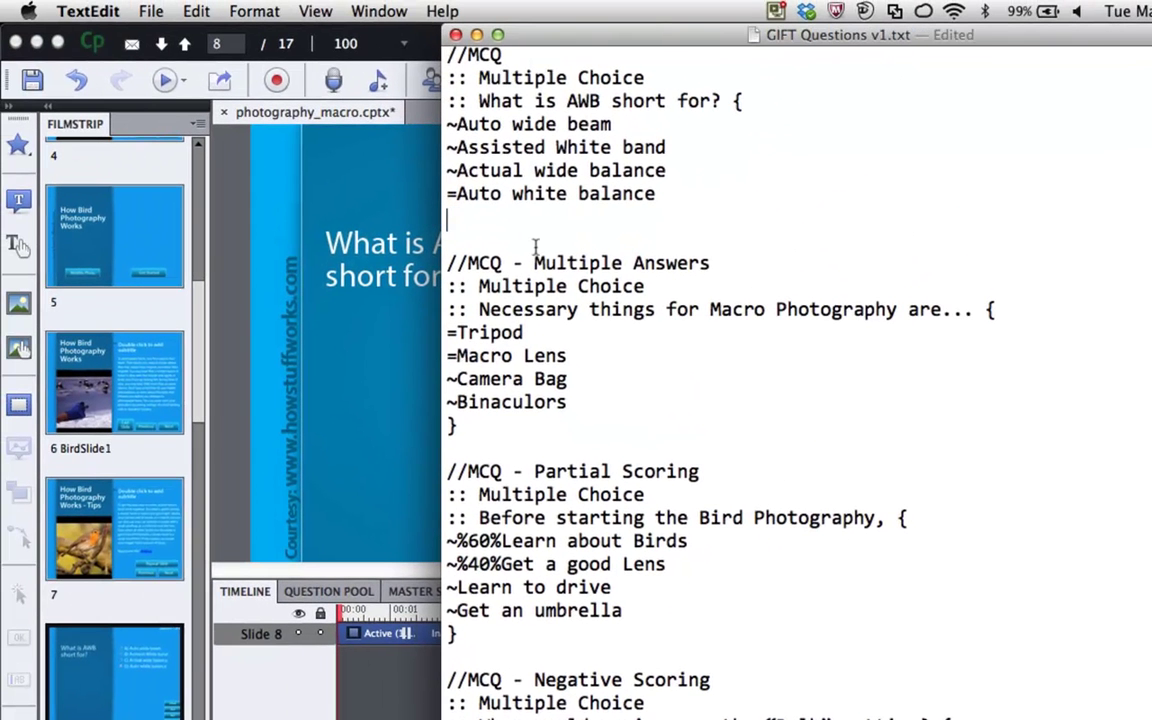
left_click(148, 11)
left_click(155, 131)
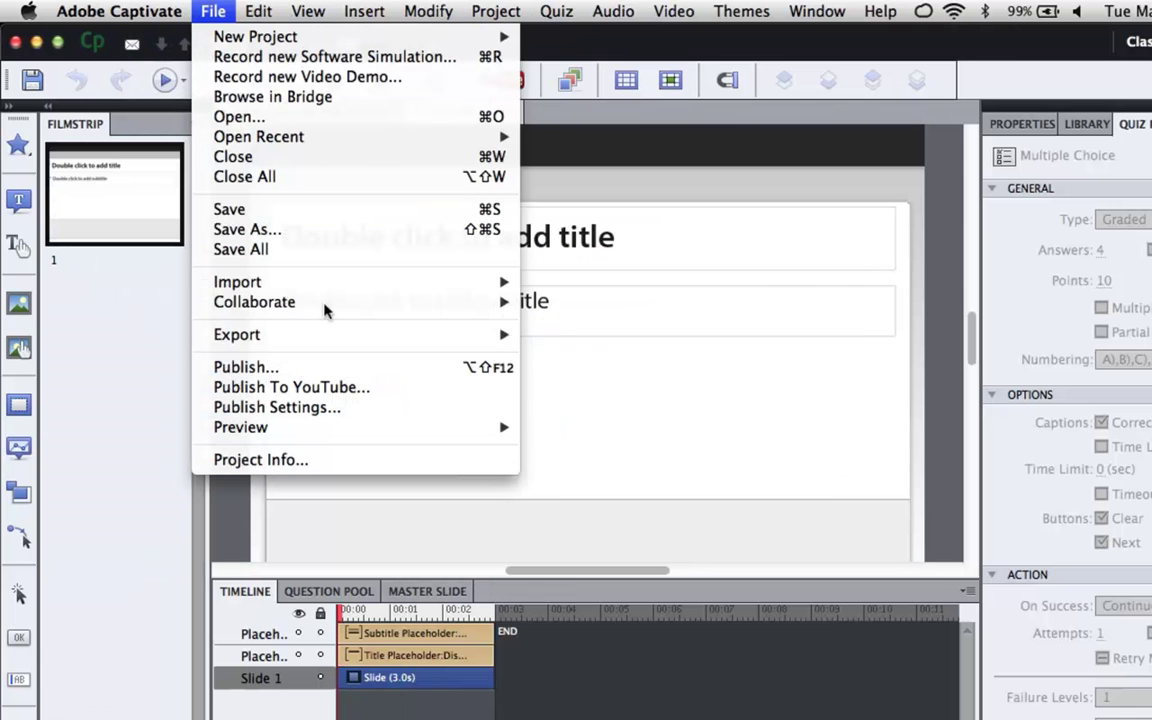
- Import GIFT Questions v1.txt as question slides into the untitled2.cptx project, review the import report and dismiss it
mouse_move(335, 285)
left_click(776, 267)
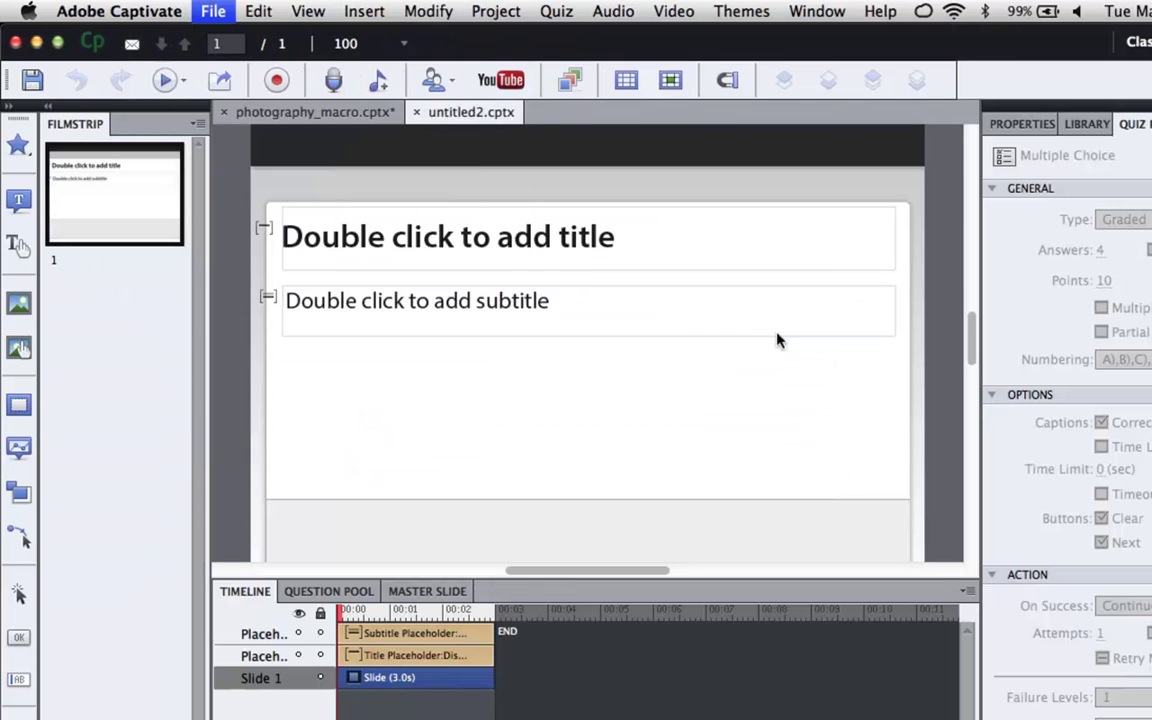
left_click(993, 180)
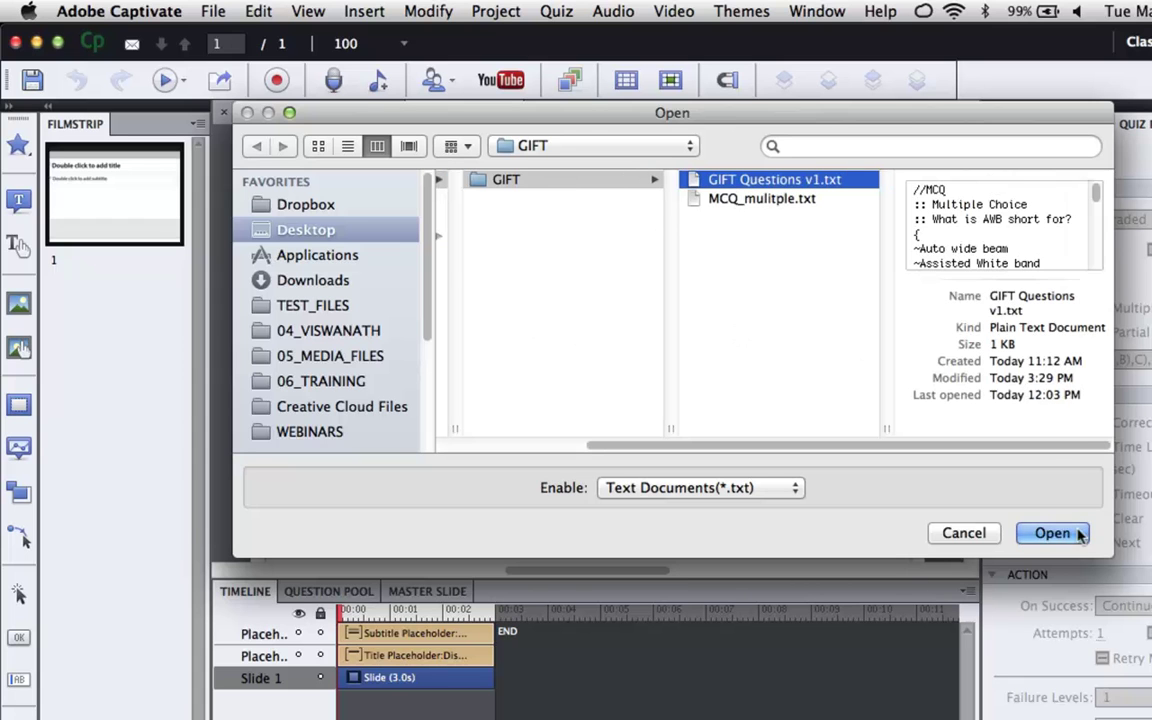
left_click(1062, 532)
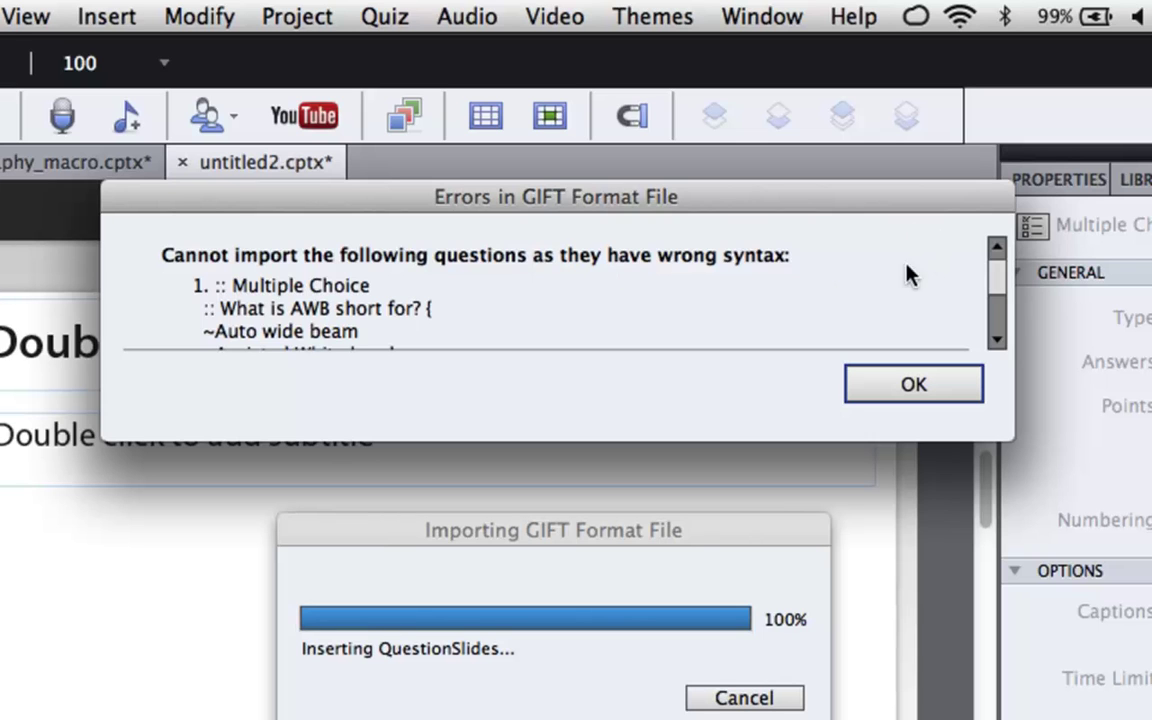
mouse_move(993, 283)
left_mouse_down()
mouse_move(997, 337)
mouse_move(989, 270)
left_mouse_up()
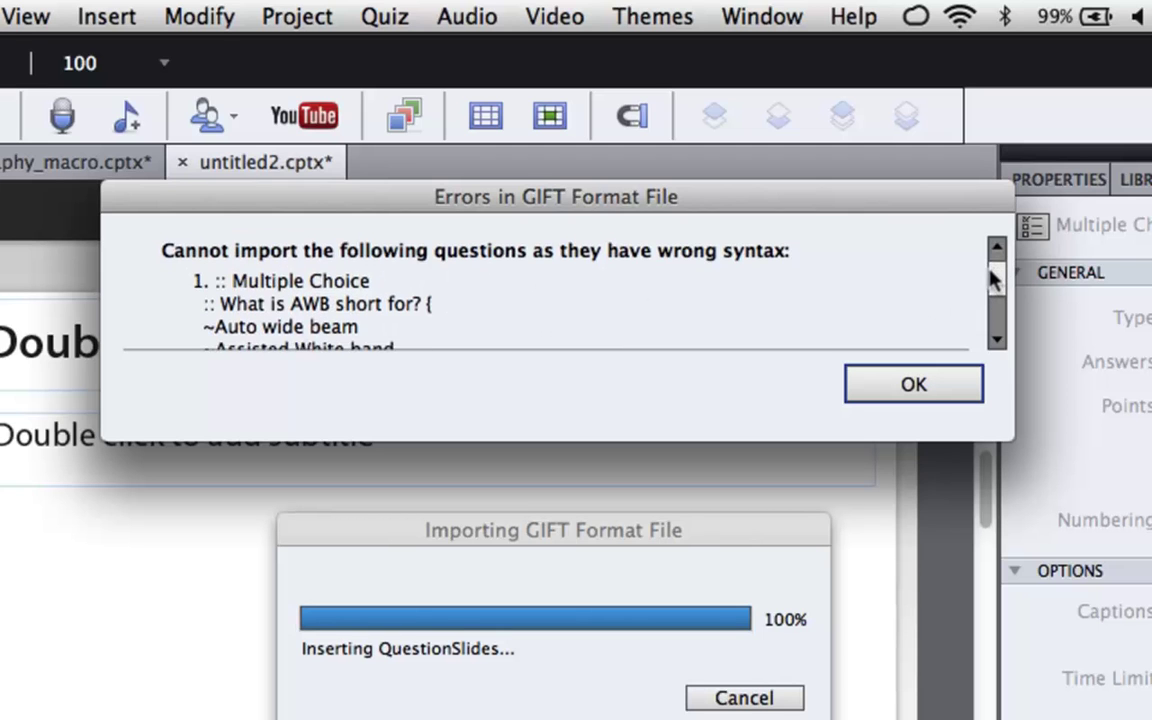
left_click(907, 386)
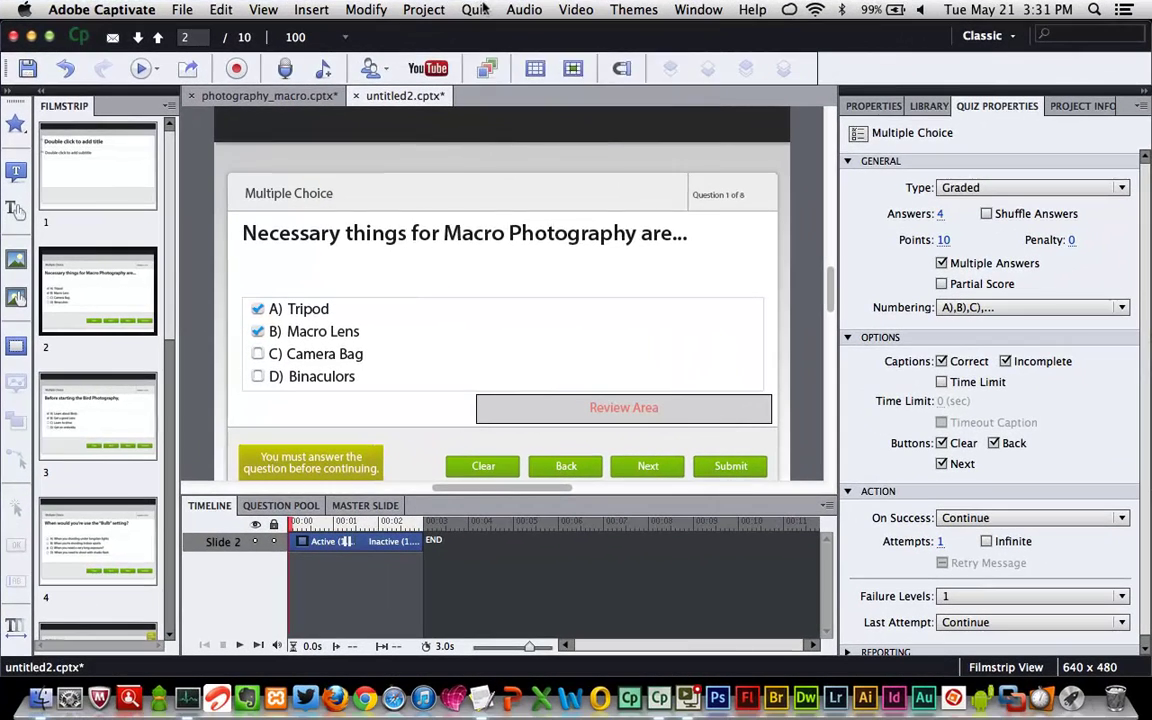
- Import the questions from GIFT Questions v1.txt into Pool1 with the Question Pool Manager
left_click(476, 9)
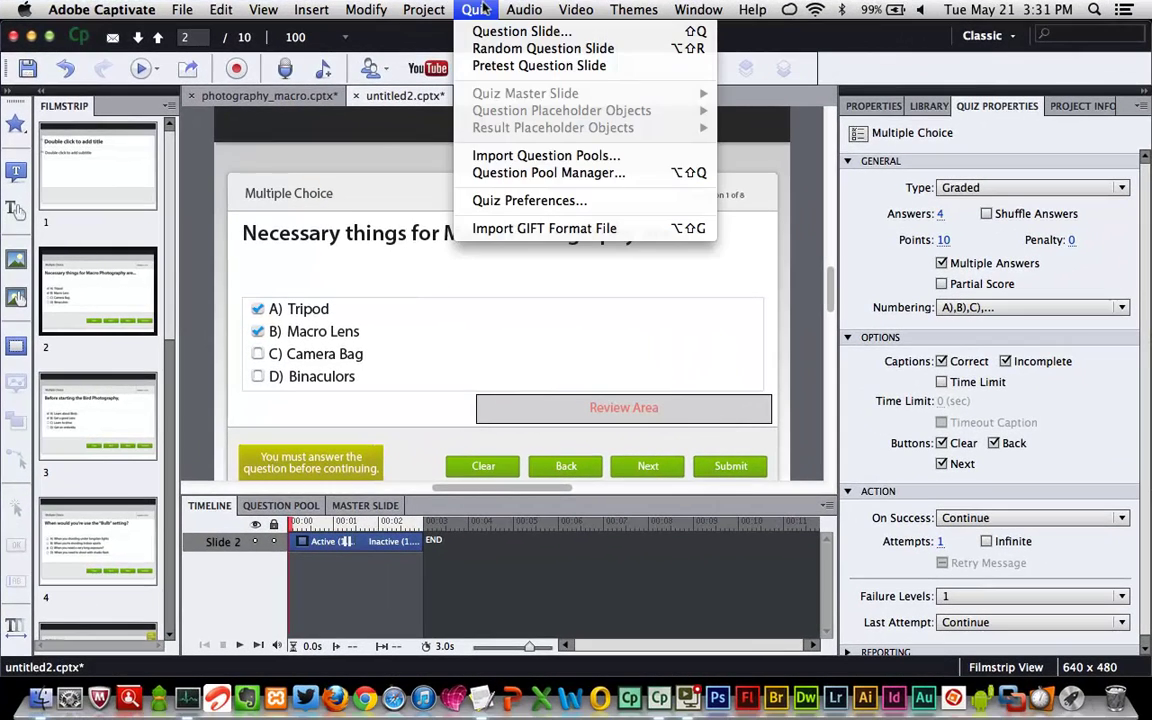
left_click(490, 174)
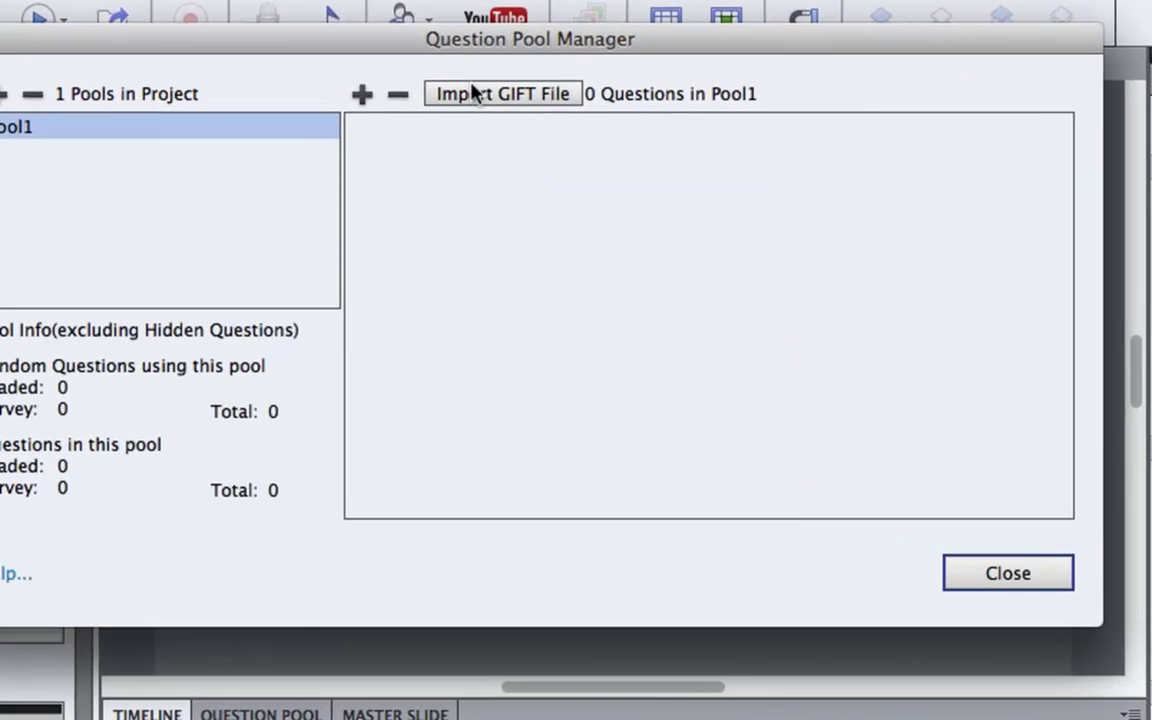
left_click(453, 100)
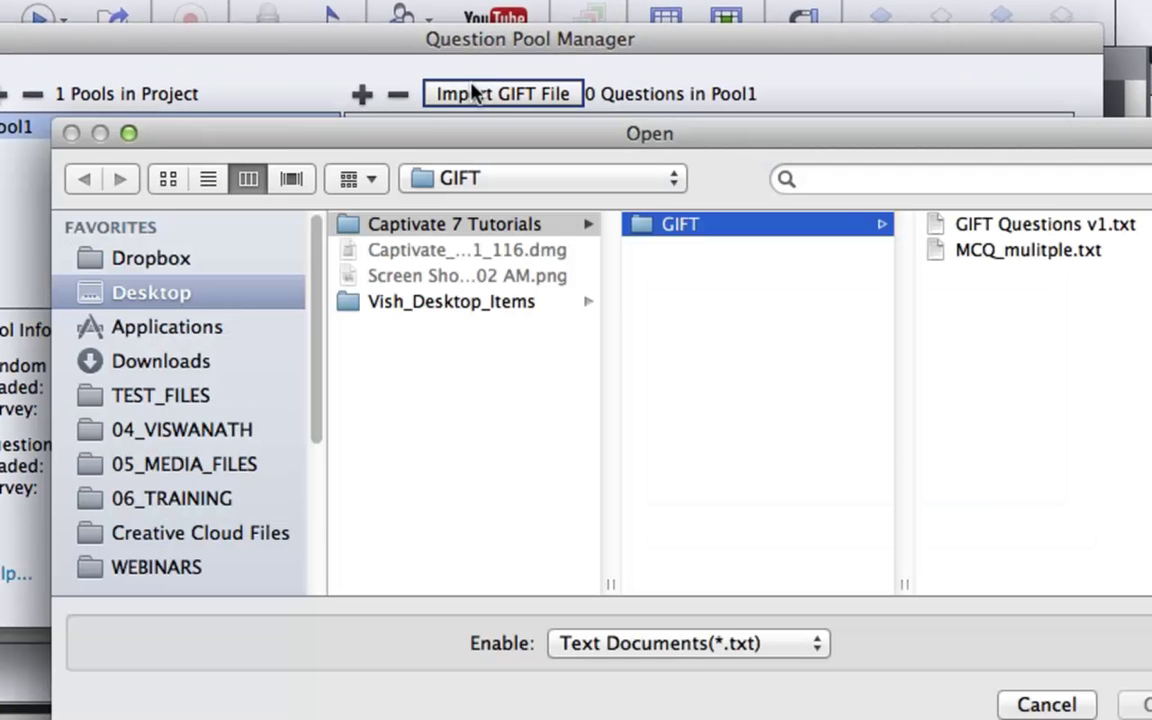
left_click(1104, 226)
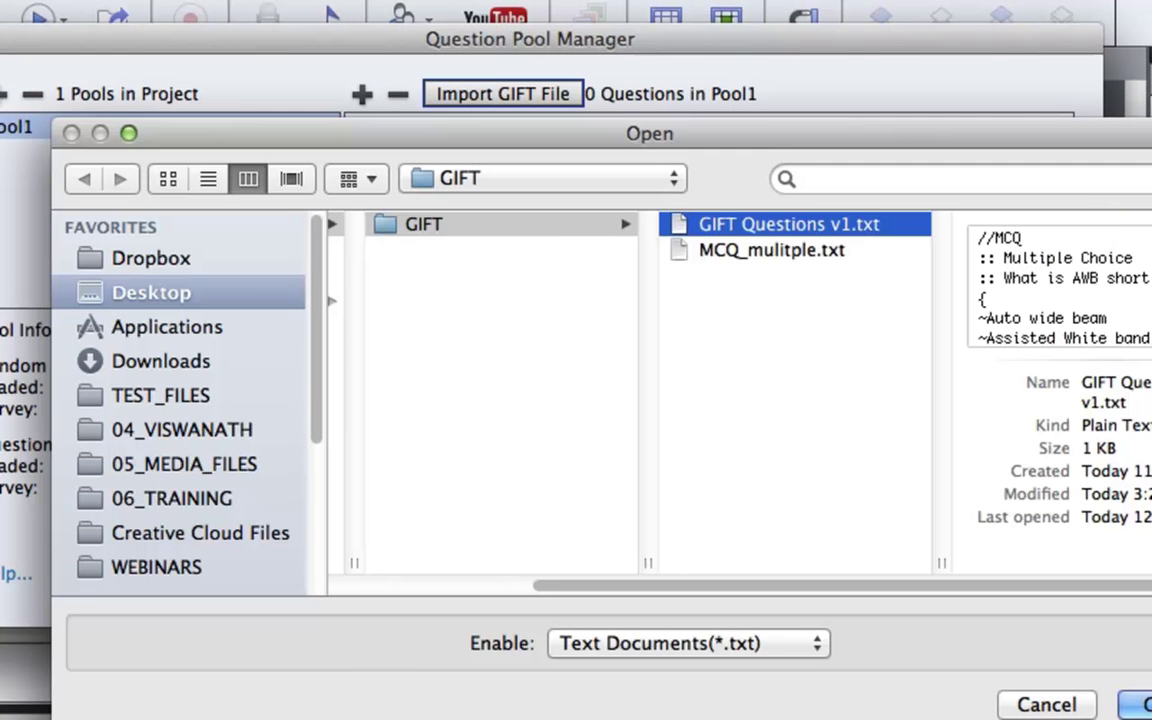
key("Return")
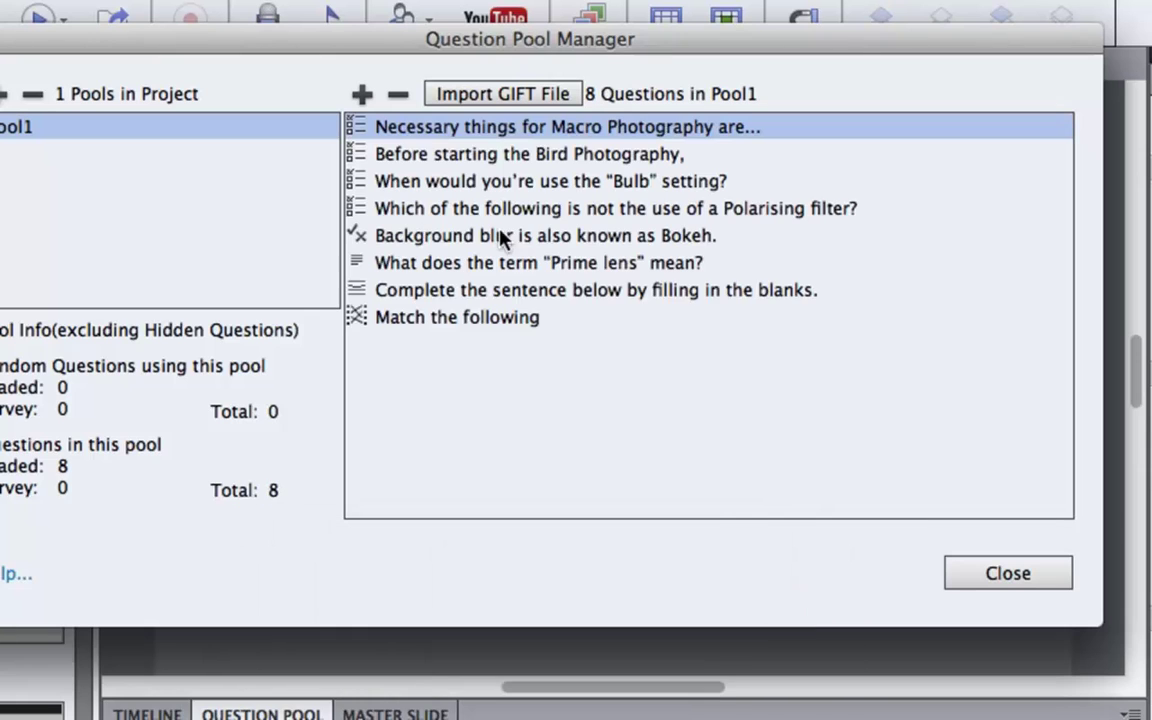